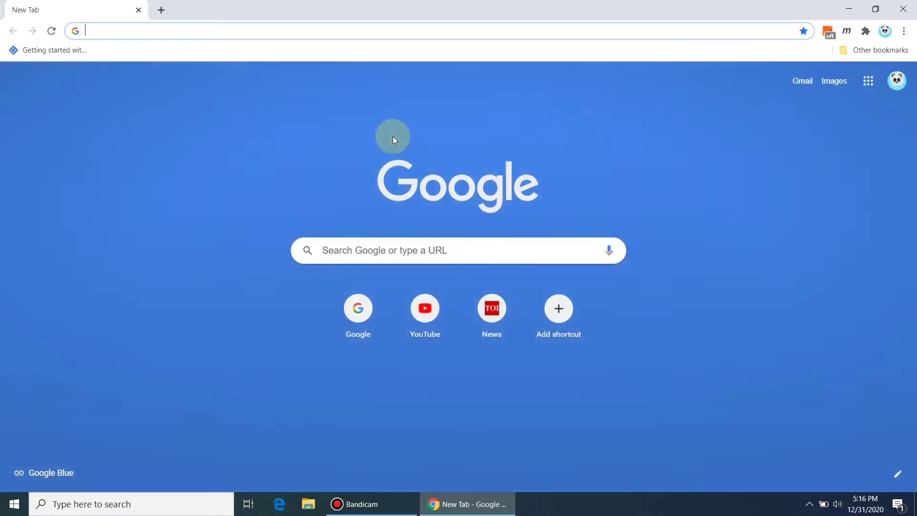
type("www.")
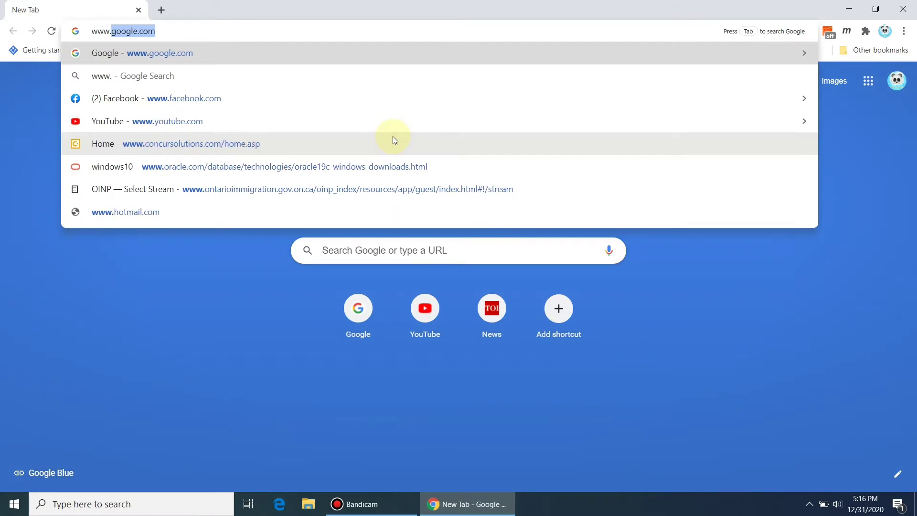
type("robl")
- Load roblox.com and sign in to the account with the saved credentials
key("Return")
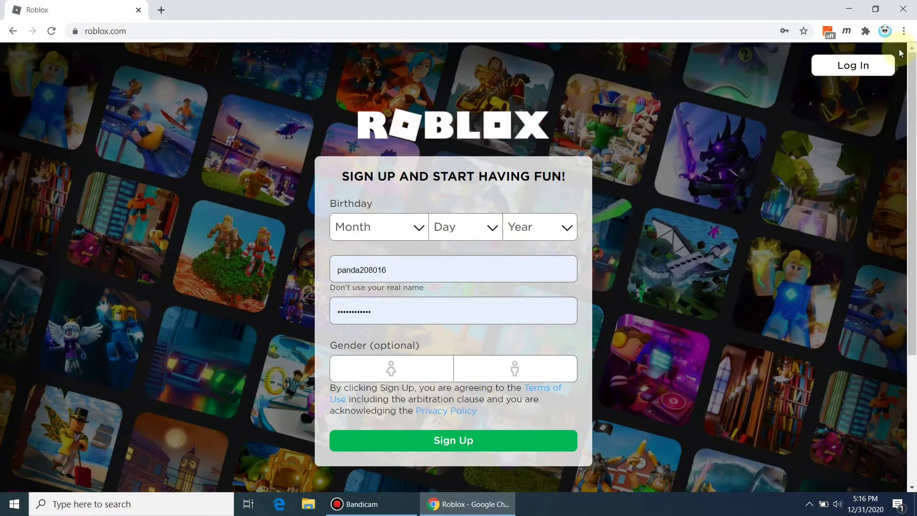
left_click(868, 65)
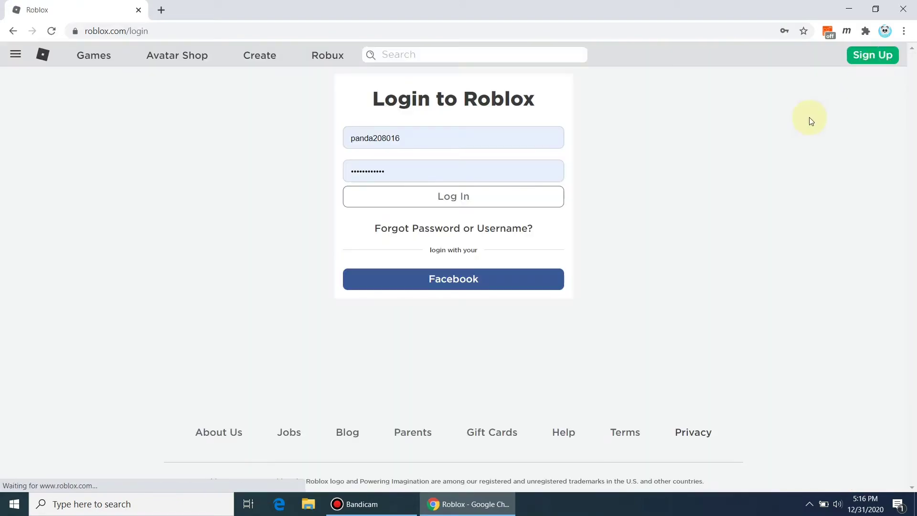
left_click(509, 206)
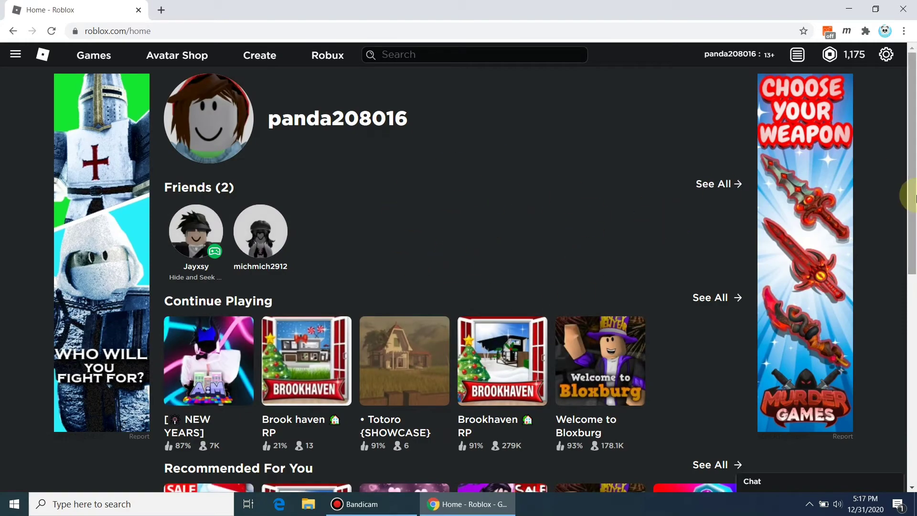
mouse_move(915, 198)
left_mouse_down()
mouse_move(913, 166)
mouse_move(907, 369)
left_mouse_up()
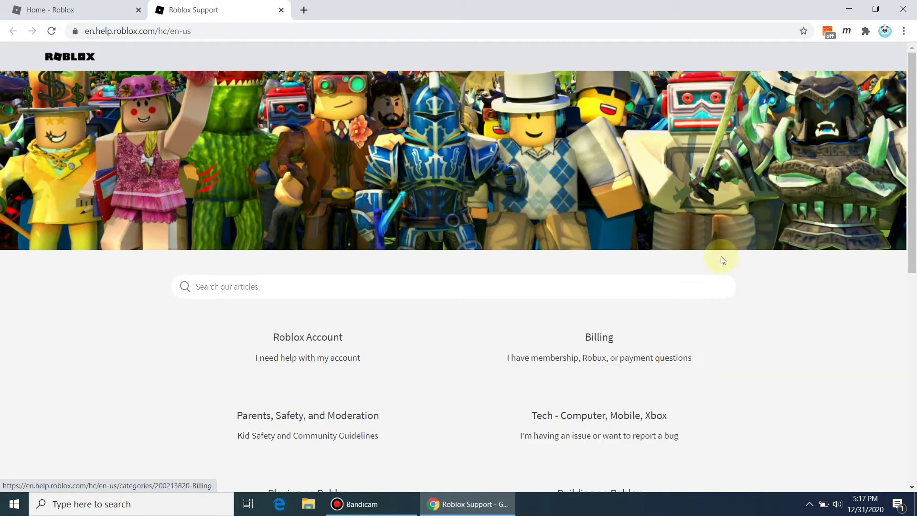
left_click_drag(914, 187, 915, 288)
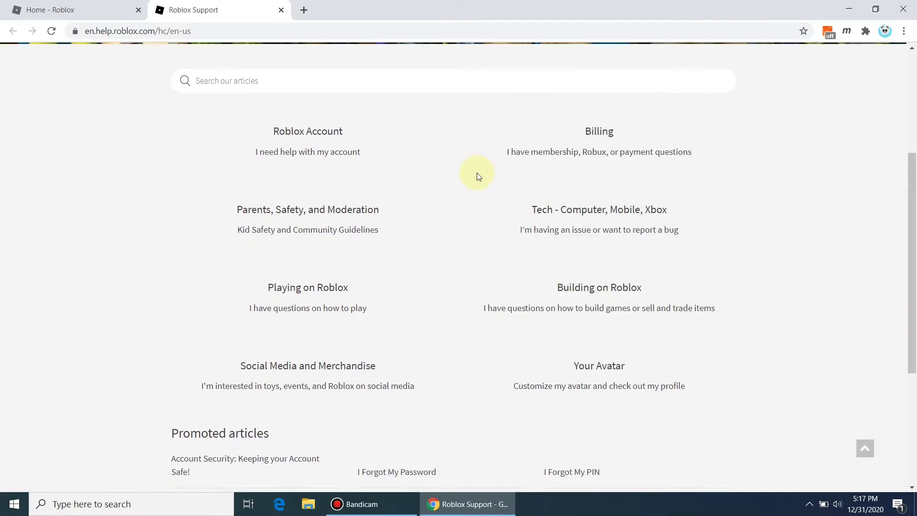
- From the Roblox Account category, reach the contact form via the I Forgot My PIN article
left_click(299, 144)
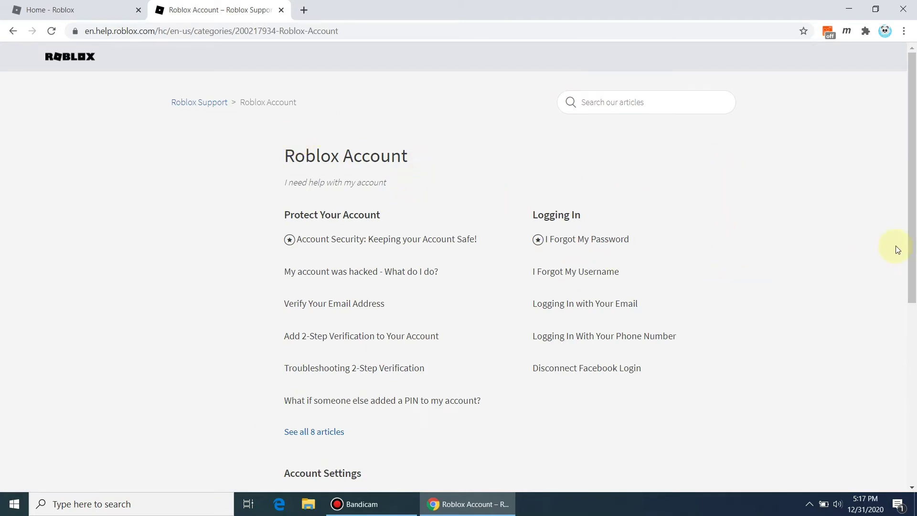
left_click_drag(911, 252, 912, 345)
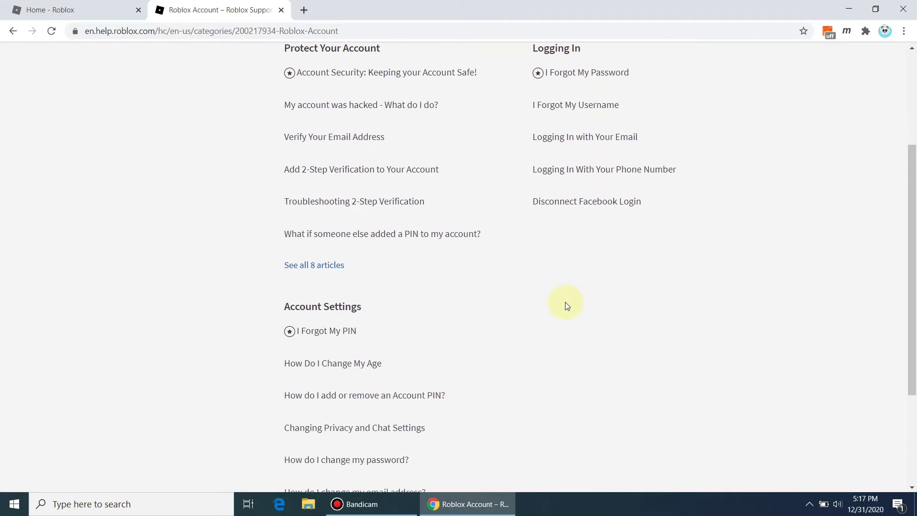
left_click(306, 334)
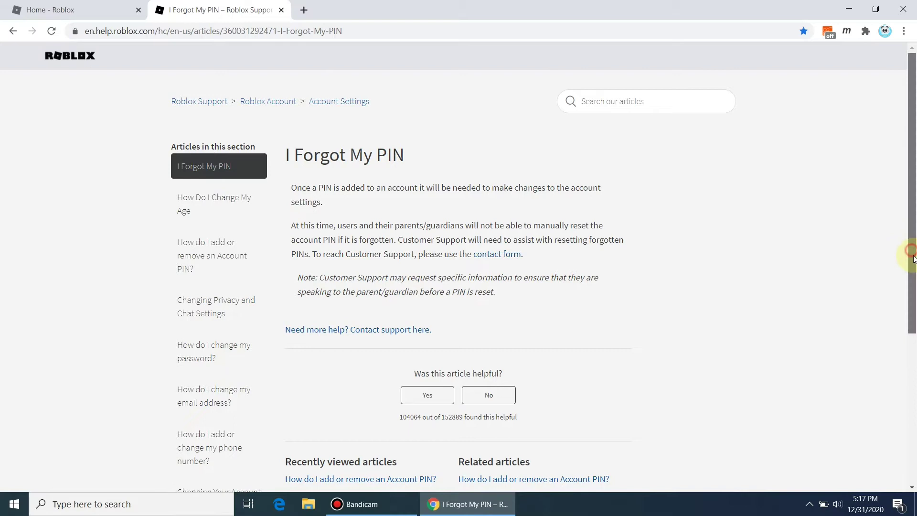
left_click_drag(909, 246, 909, 282)
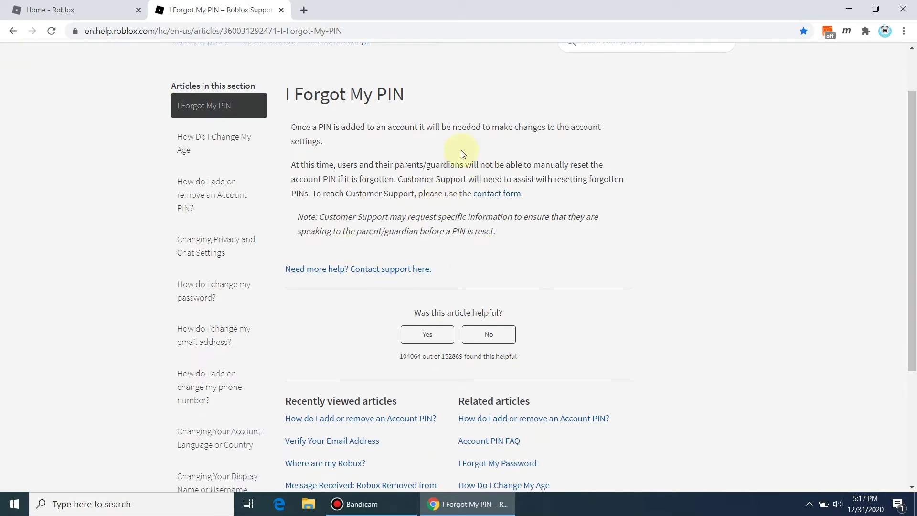
left_click(507, 196)
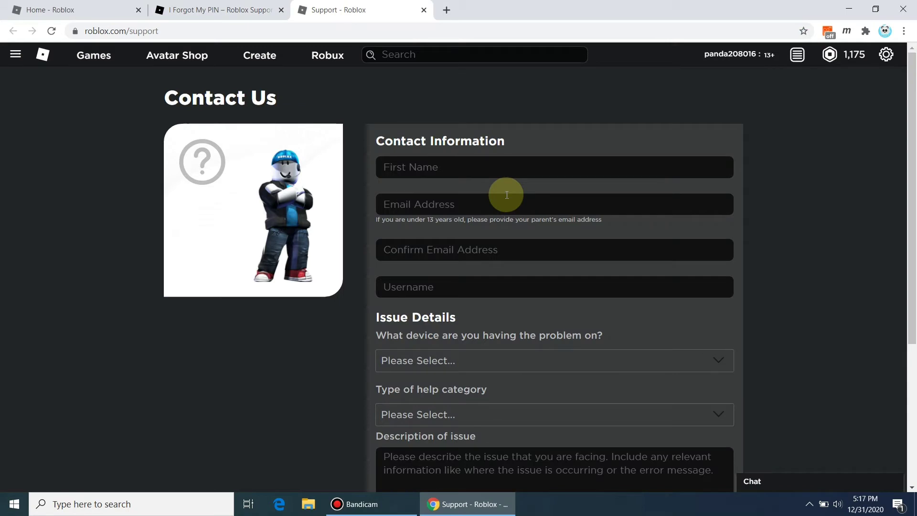
left_click_drag(911, 199, 910, 219)
- Enter the first name and email address in the Contact Information fields
left_click(552, 132)
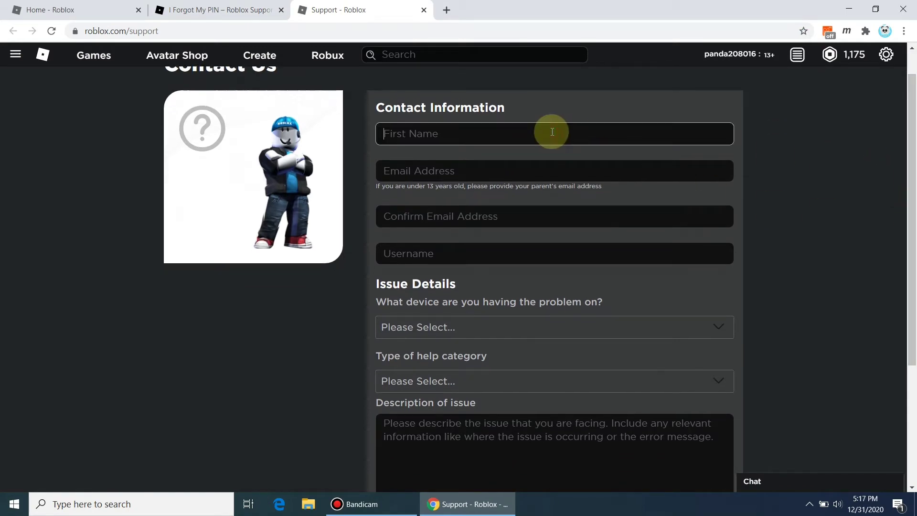
type("p")
key("BackSpace")
left_click(544, 171)
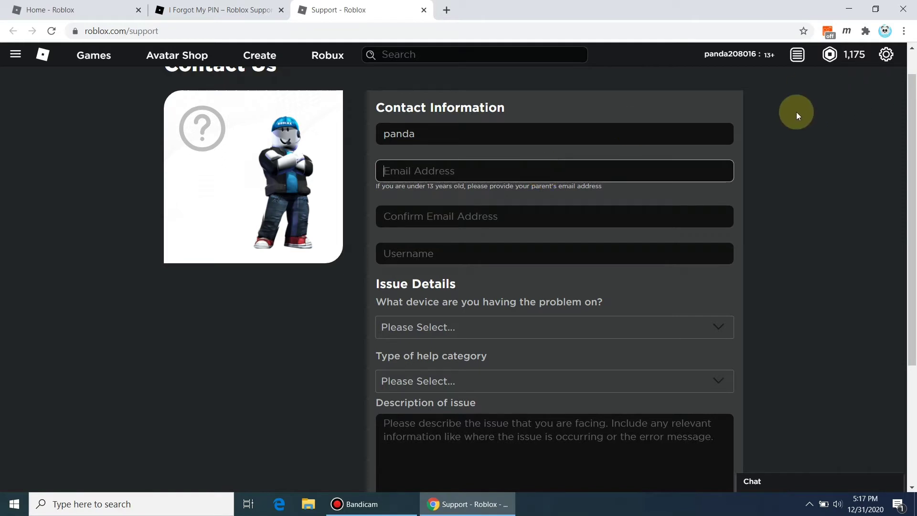
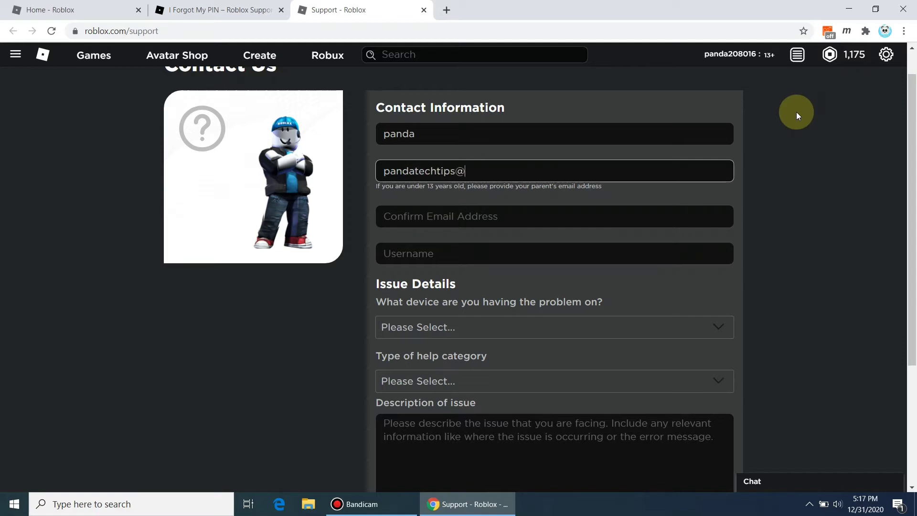
key("ctrl+a")
key("ctrl+c")
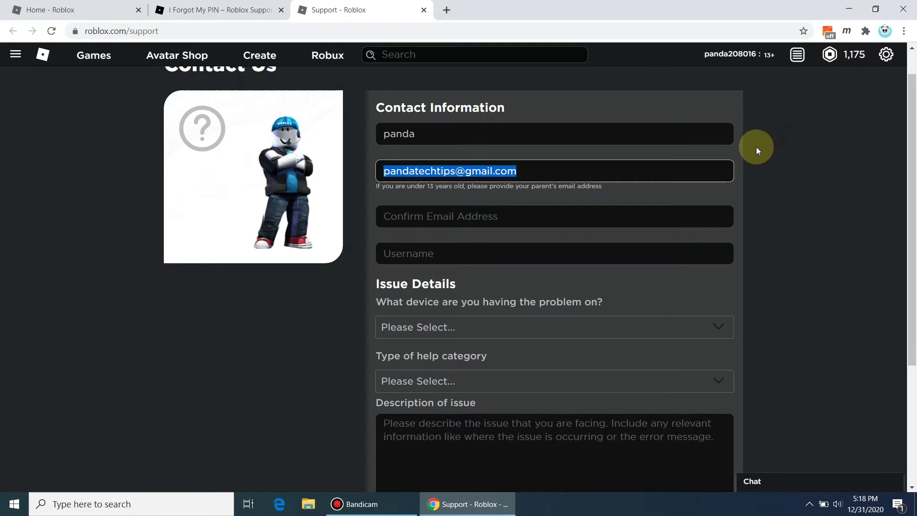
- Paste the email into Confirm Email and enter the Roblox username
left_click(707, 216)
key("ctrl+v")
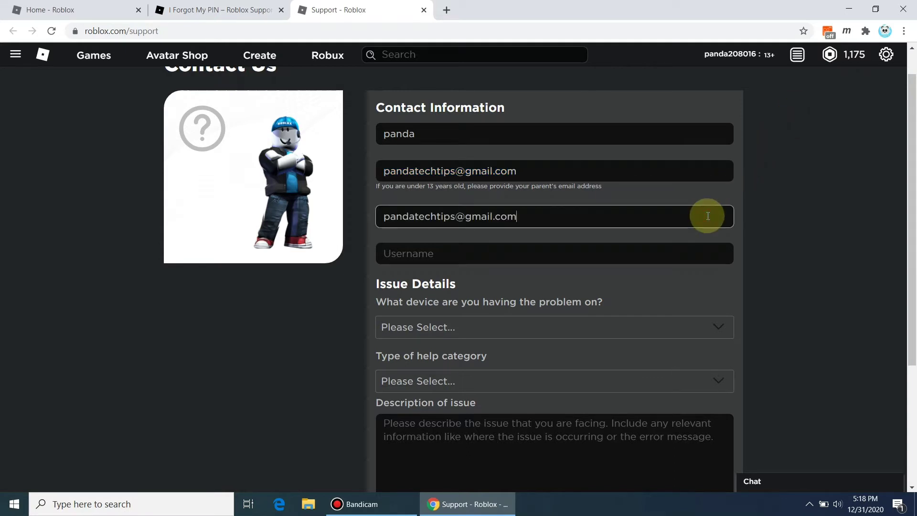
left_click(696, 253)
type("panda208016")
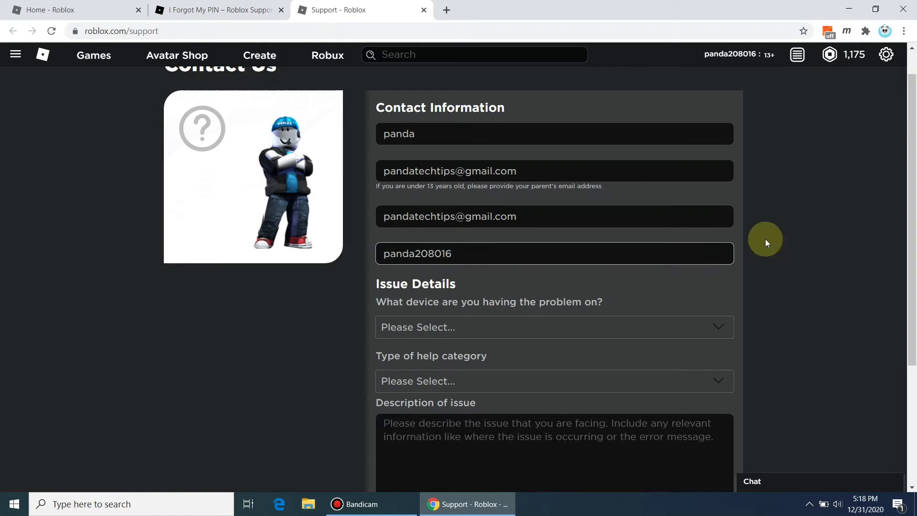
left_click_drag(907, 241, 904, 307)
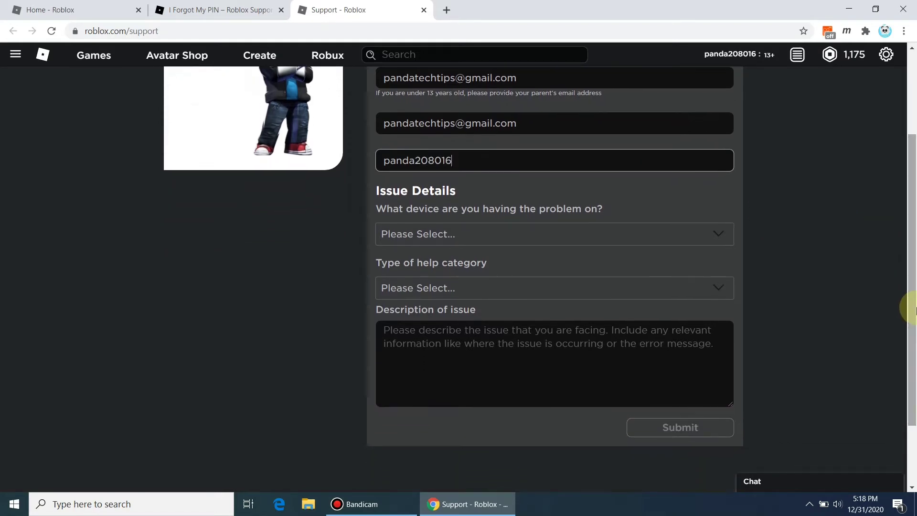
- Choose PC as device, Account Hacked or Can't Log in as category, and Account PIN as subtopic
left_click(615, 242)
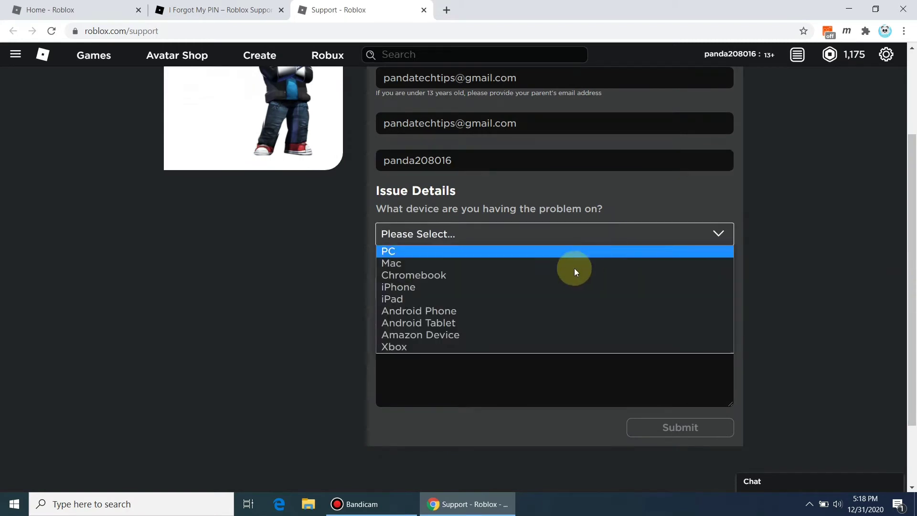
left_click(533, 253)
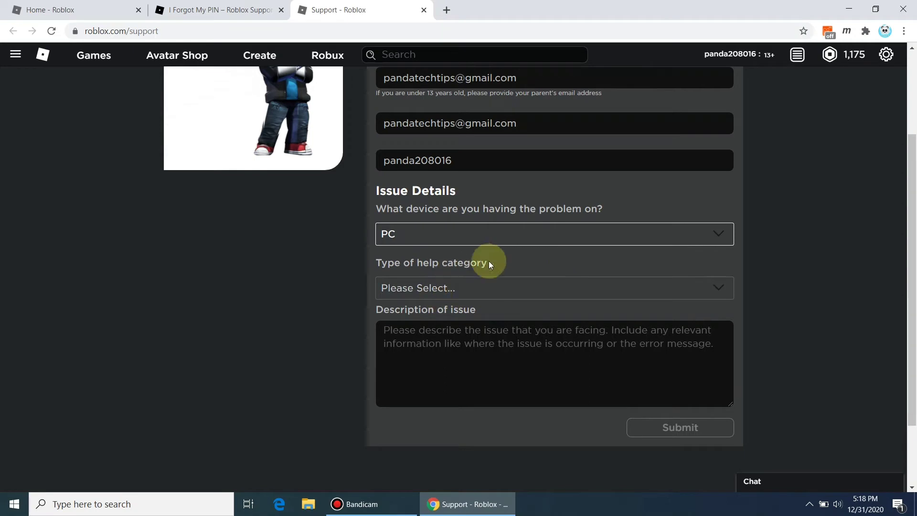
left_click(489, 290)
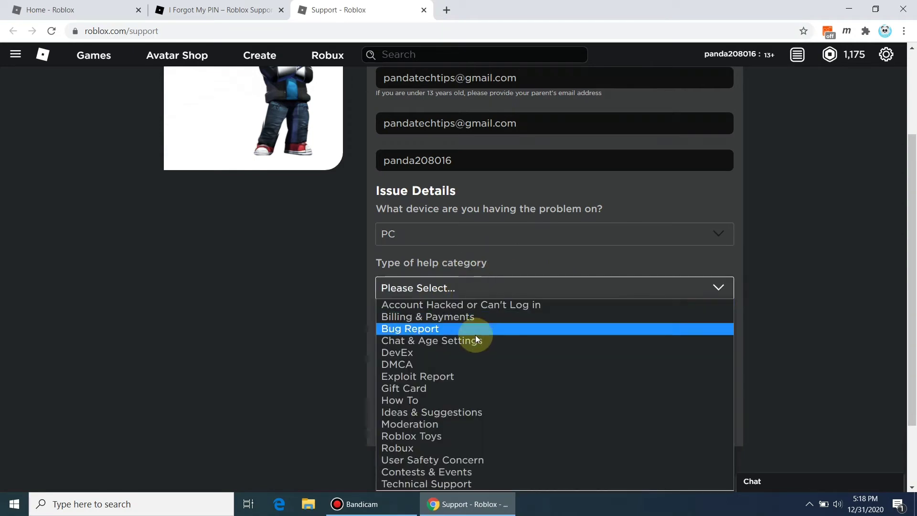
left_click(484, 307)
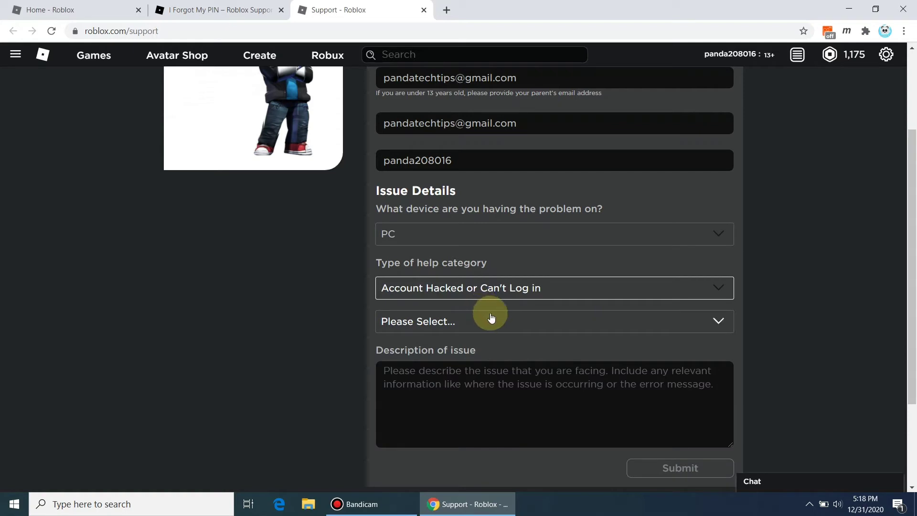
left_click(499, 326)
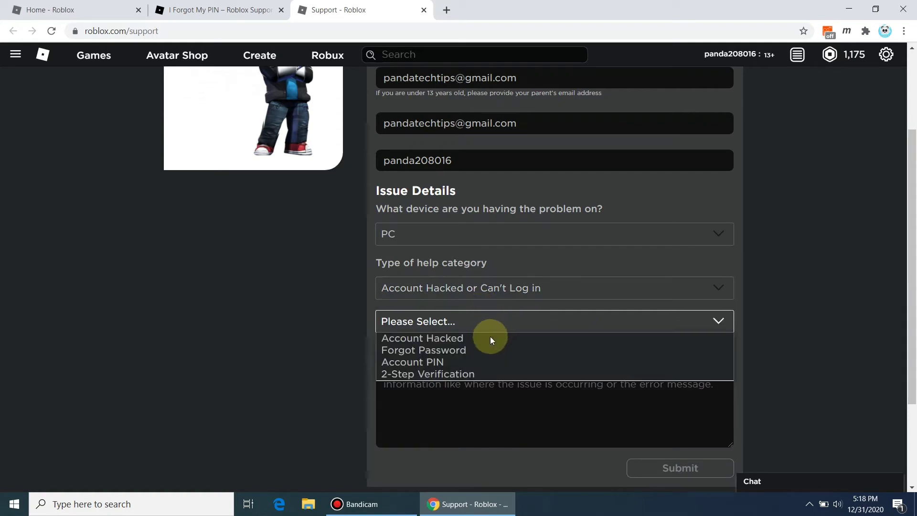
left_click(482, 362)
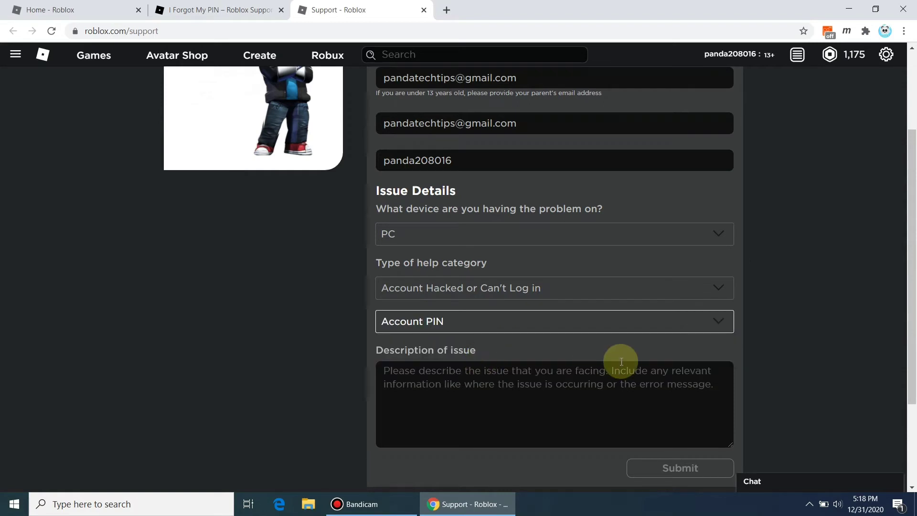
left_click_drag(907, 322, 908, 369)
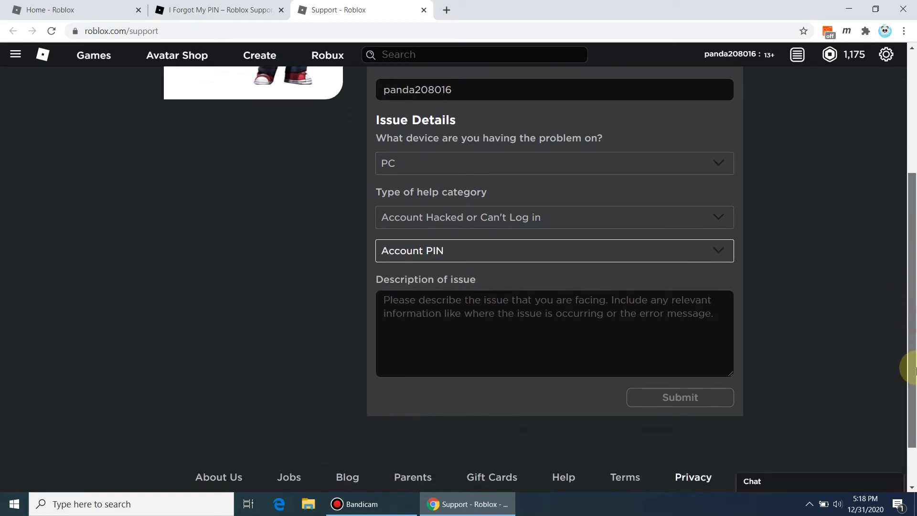
- Write the PIN-not-working help message and correct 'roblox' to 'Roblox' via spelling suggestion
left_click(687, 324)
type("Hi ")
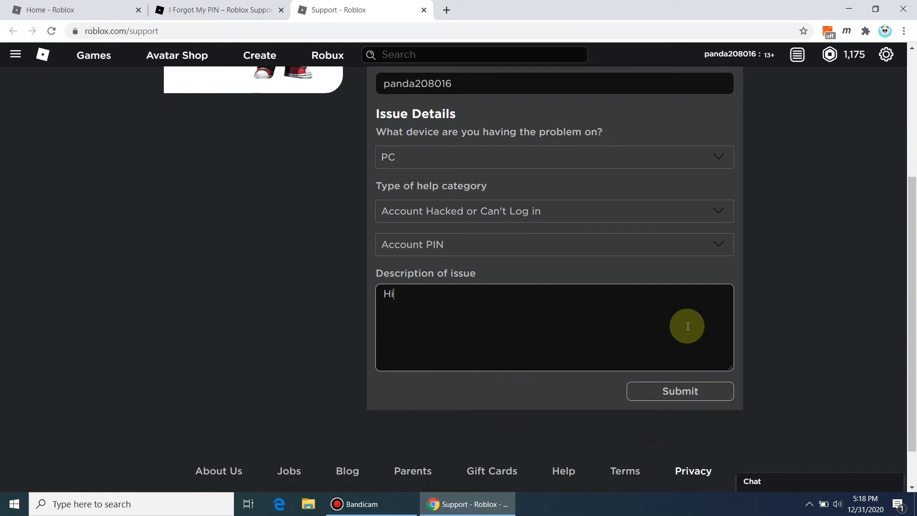
type("Team, ")
type("My r")
type("oblox")
type(" account")
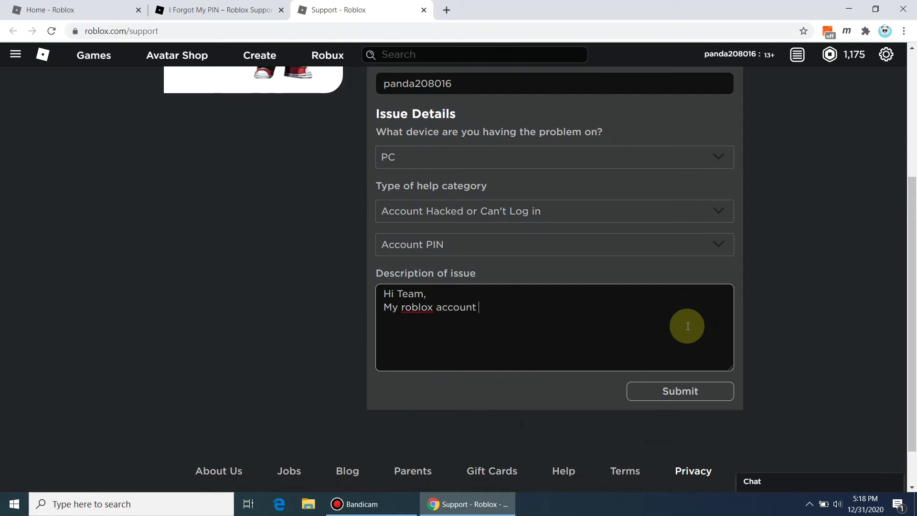
right_click(427, 314)
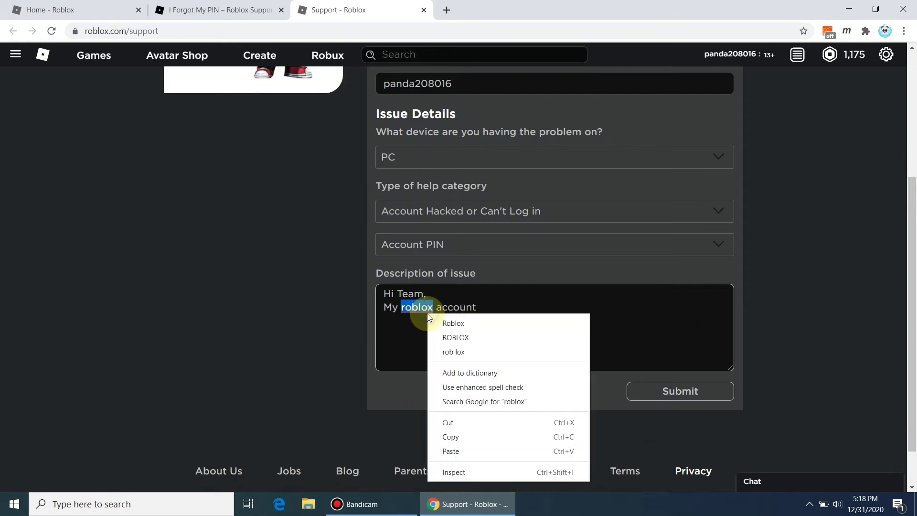
left_click(448, 324)
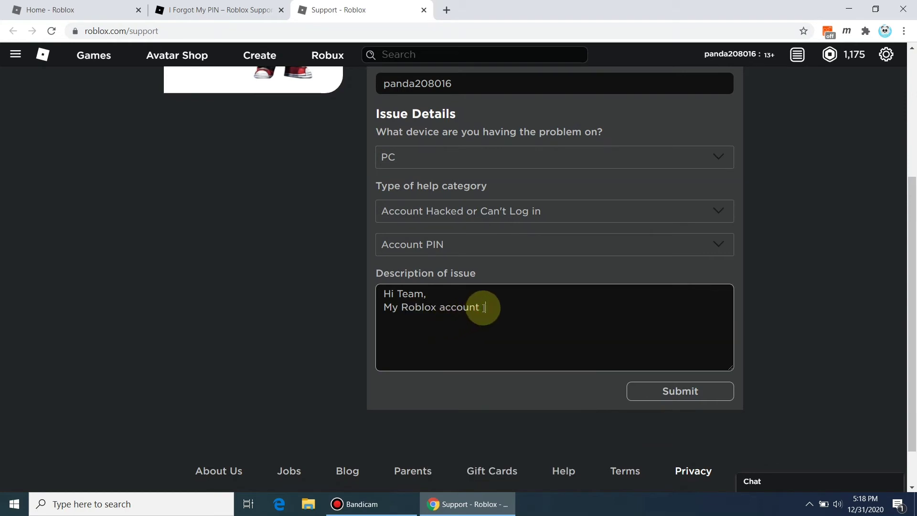
type("ing")
type("s n")
type("ing")
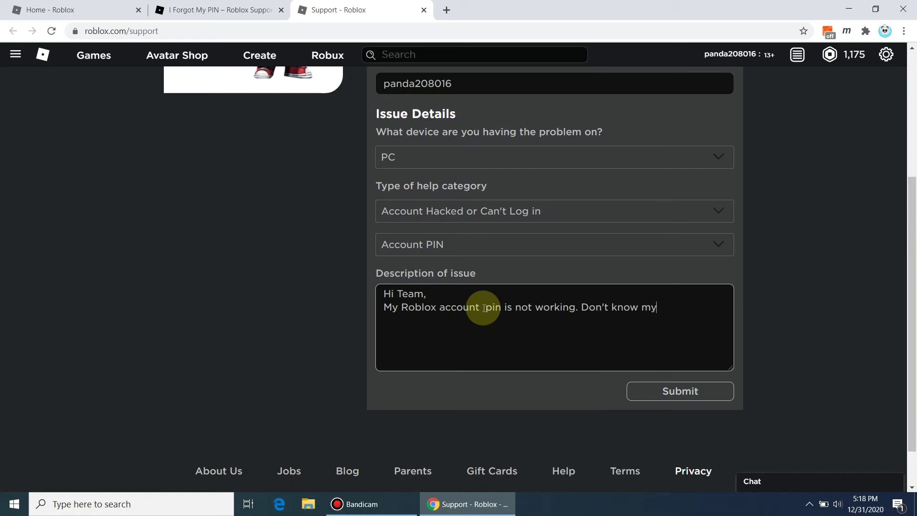
type("Roblox a")
type("ccount pin is ha")
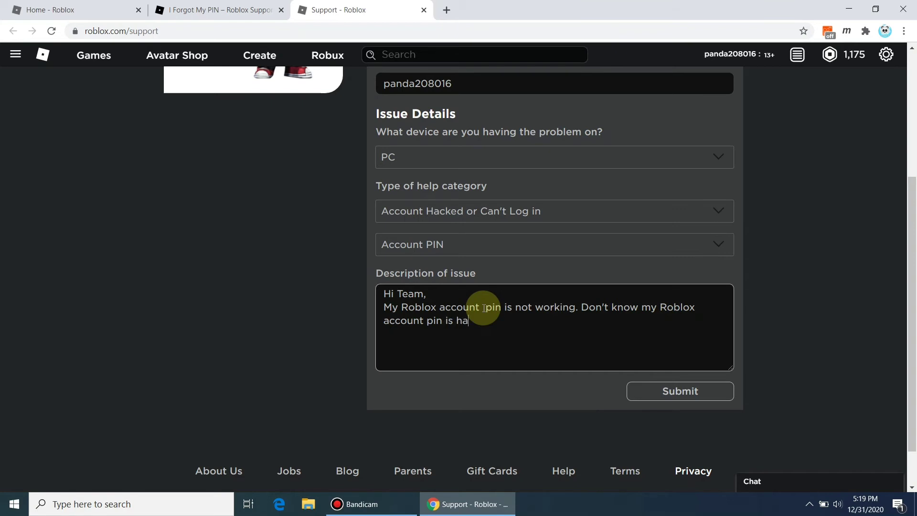
type(" some ")
type("else pr")
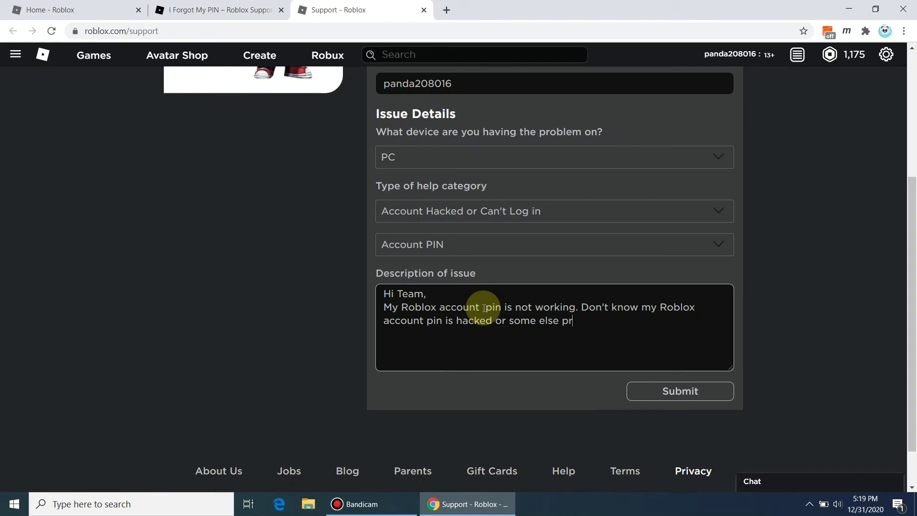
type("lem. Pl")
type("ease help m")
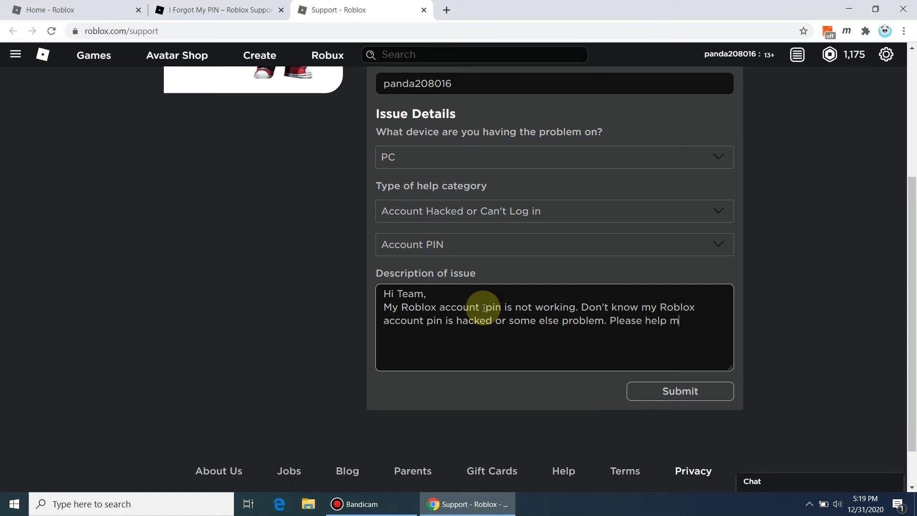
type("Th")
type("anks,")
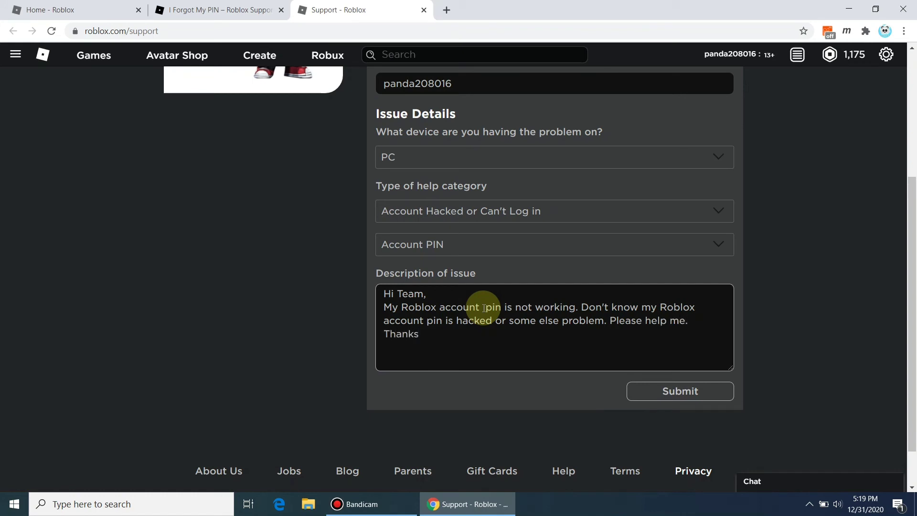